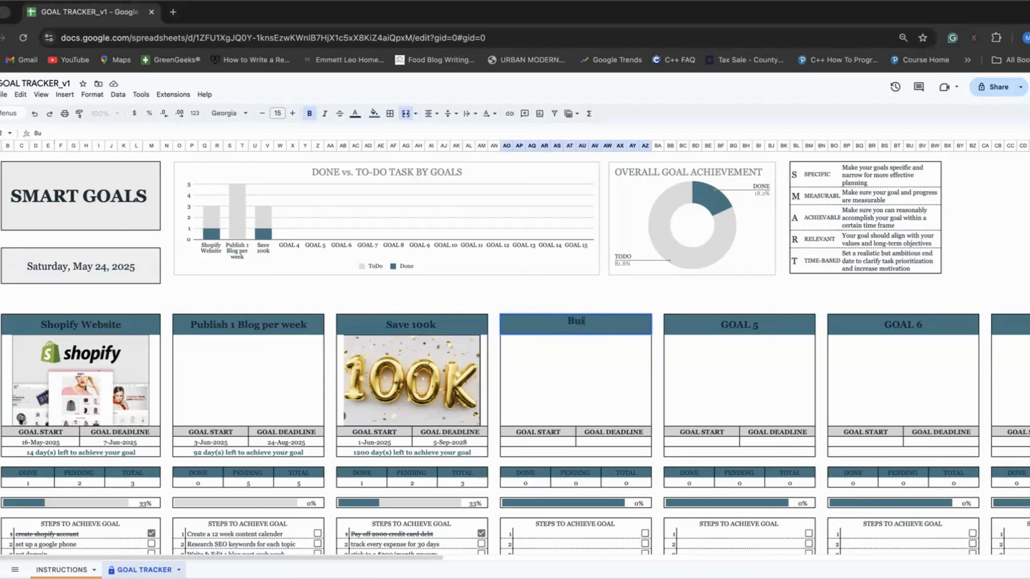
# - Name the fourth goal "Build brand awareness"
pyautogui.write('d awareness')
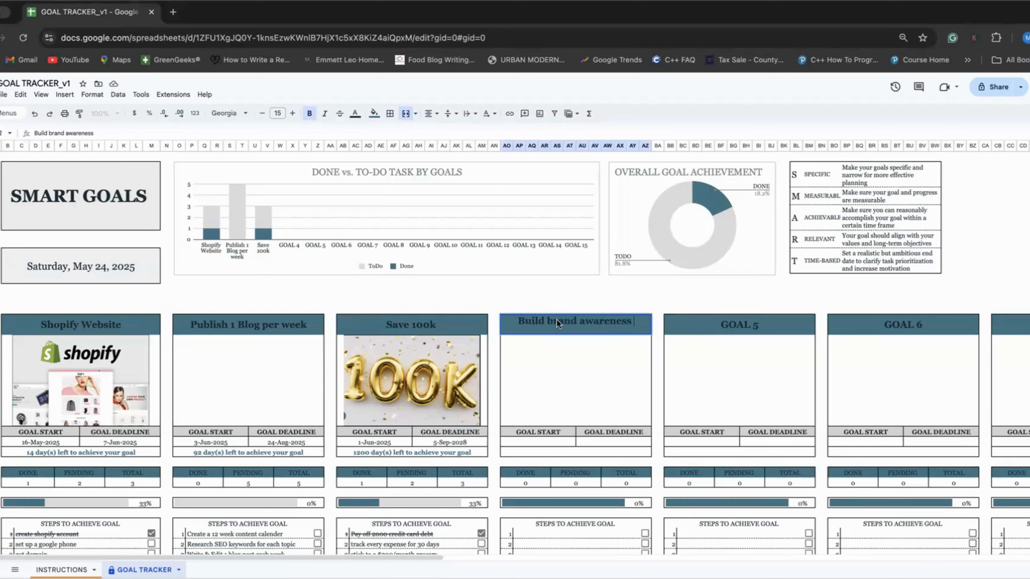
pyautogui.press('Return')
pyautogui.moveTo(335, 557)
pyautogui.mouseDown()
pyautogui.moveTo(1009, 542)
pyautogui.moveTo(325, 545)
pyautogui.mouseUp()
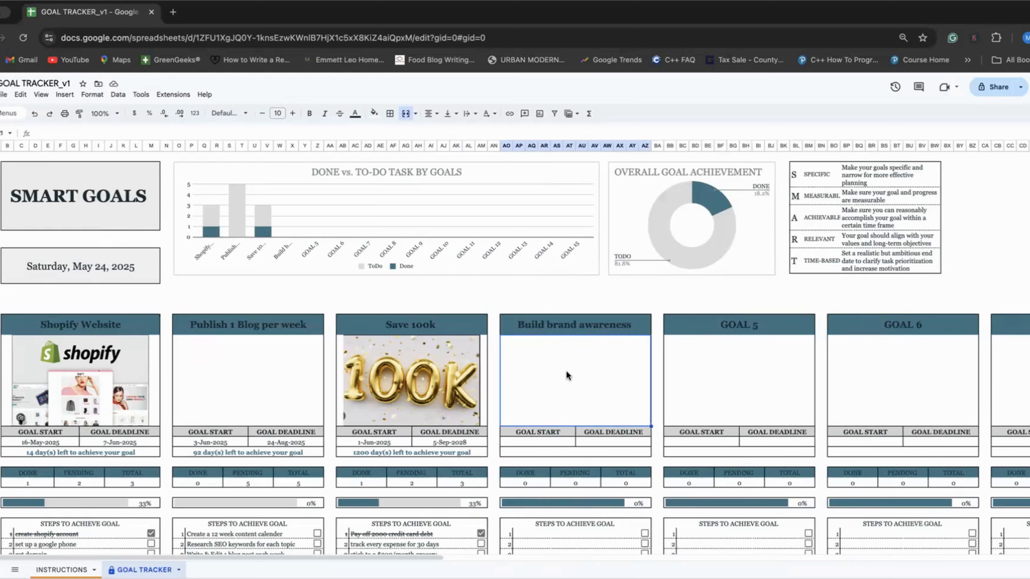
# - Insert the "4 Phases of Blogging Success" picture from the computer into the image cell of the Build brand awareness goal
pyautogui.click(64, 94)
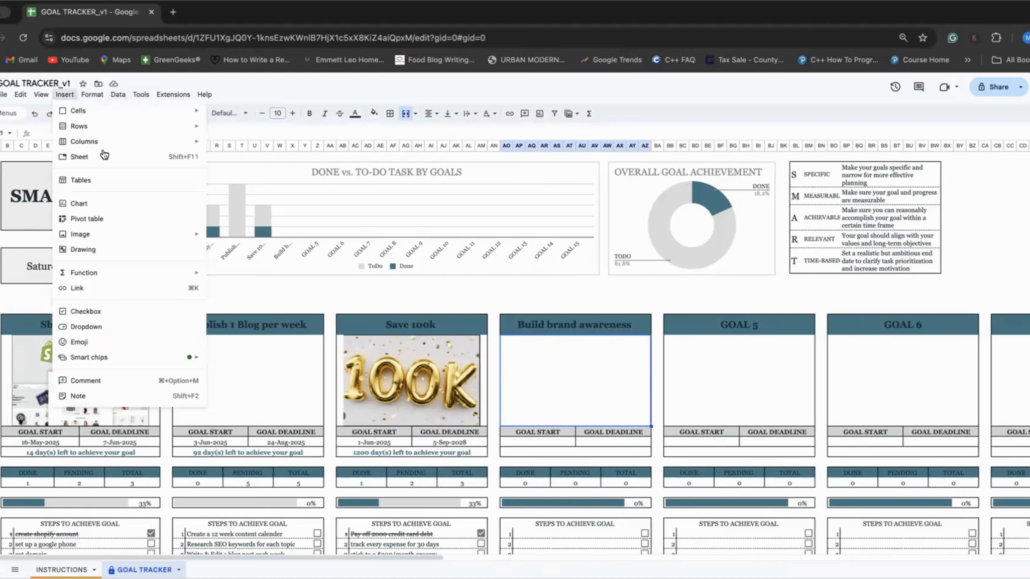
pyautogui.moveTo(93, 234)
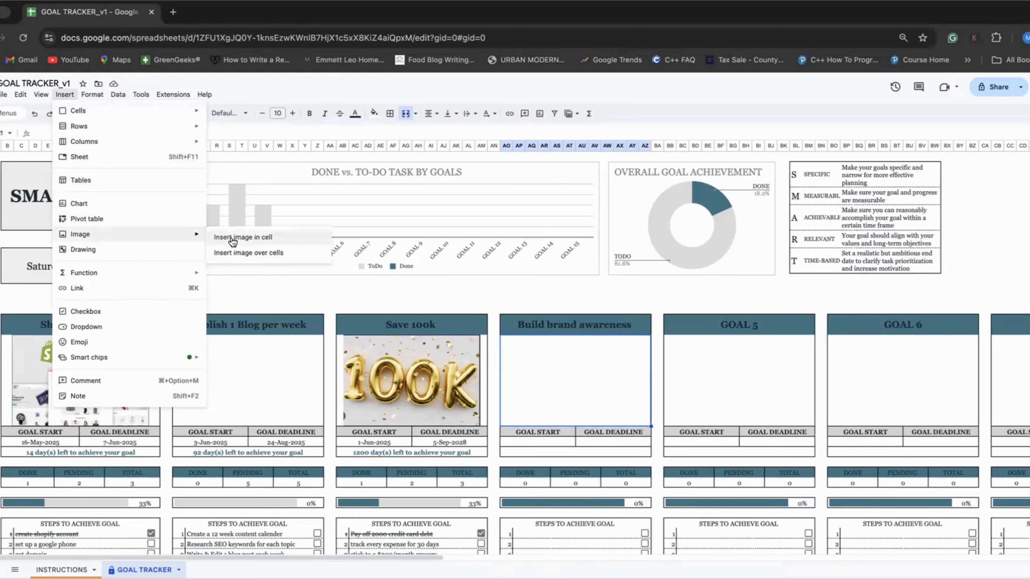
pyautogui.click(255, 237)
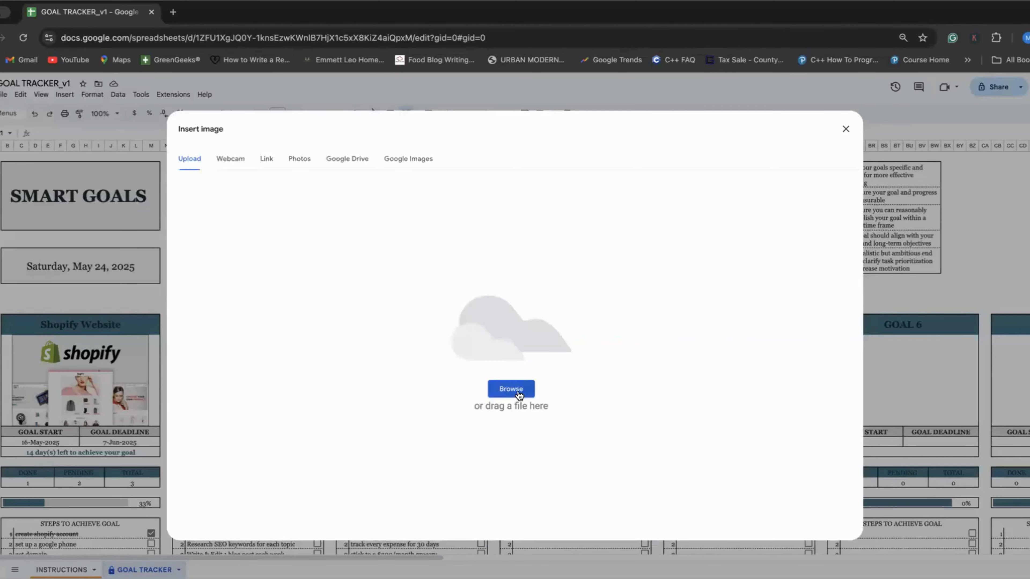
pyautogui.click(519, 392)
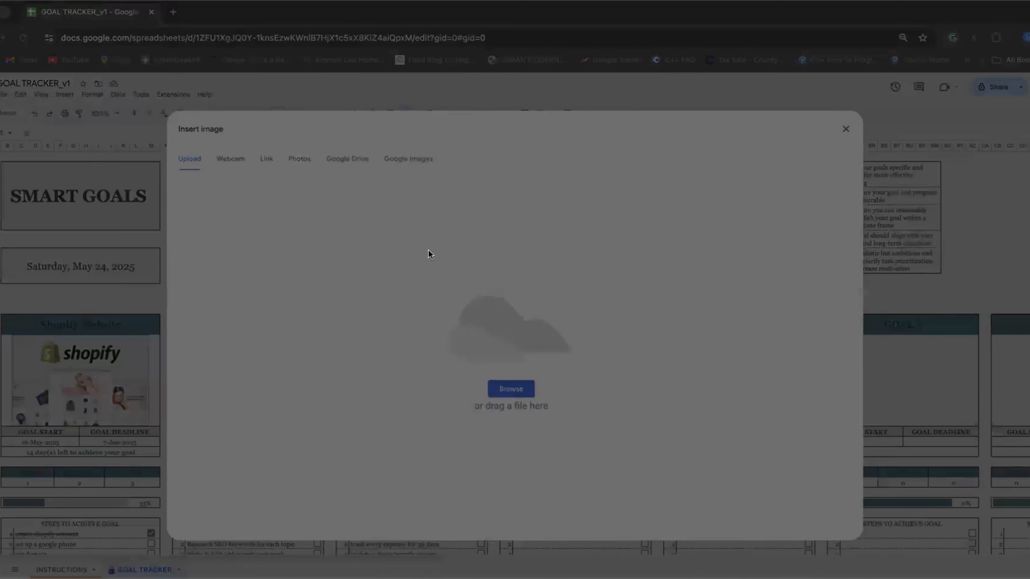
pyautogui.click(693, 404)
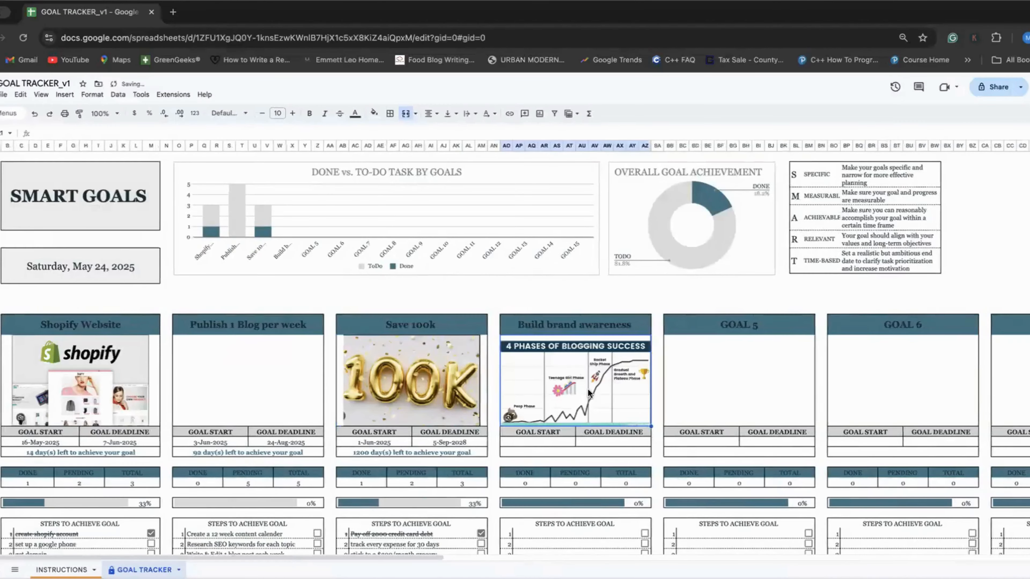
# - Set the Build brand awareness goal's start date to 29-May-2025 and its deadline to 15-Jul-2025
pyautogui.scroll(-4, 587, 382)
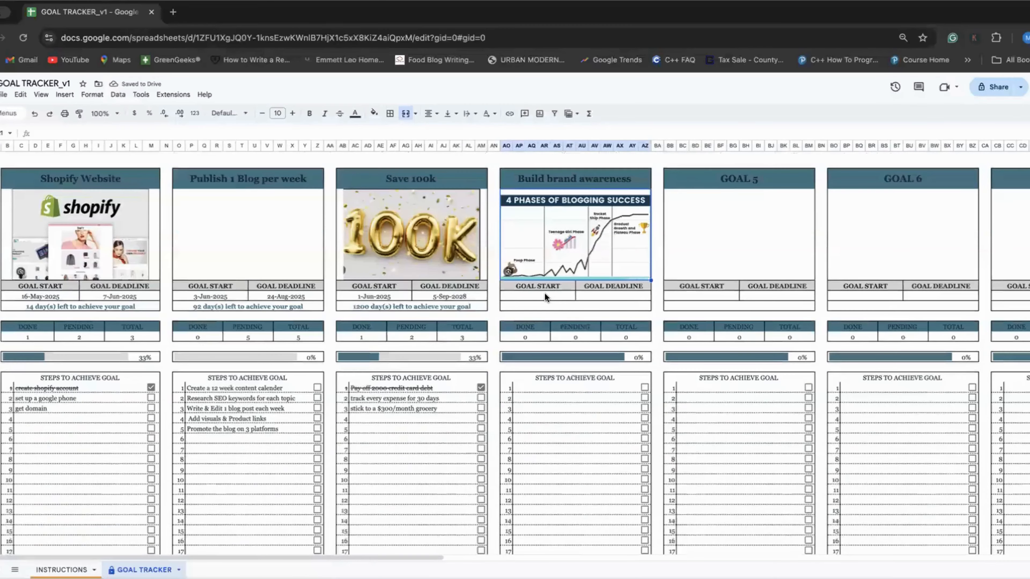
pyautogui.doubleClick(544, 293)
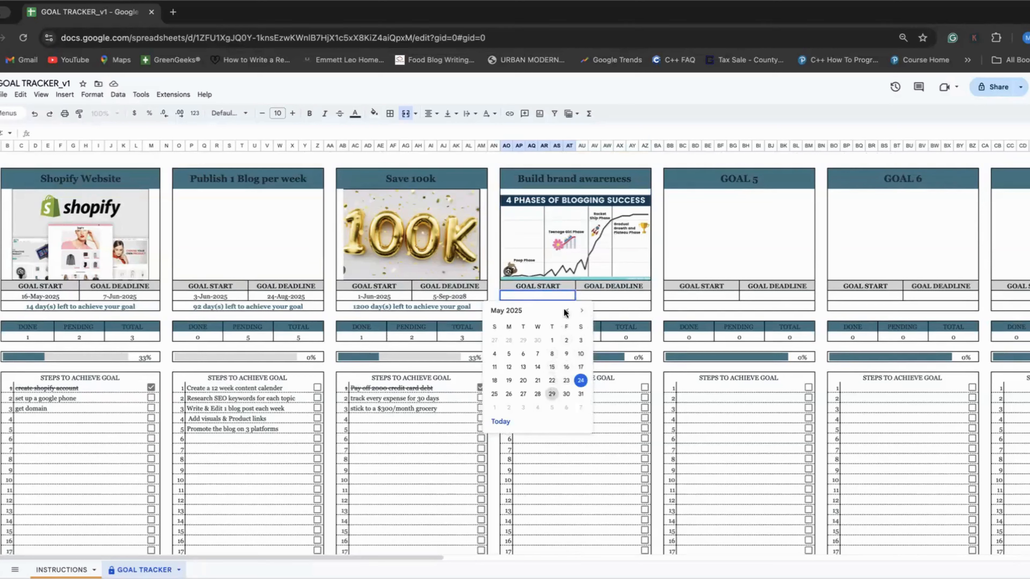
pyautogui.click(552, 394)
pyautogui.doubleClick(616, 293)
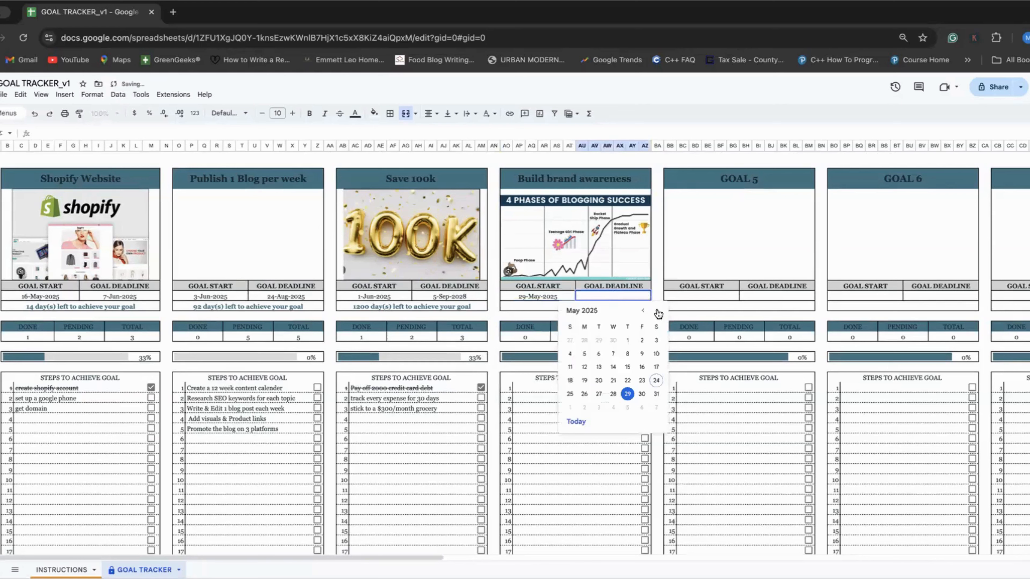
pyautogui.click(656, 312)
pyautogui.click(657, 312)
pyautogui.click(598, 367)
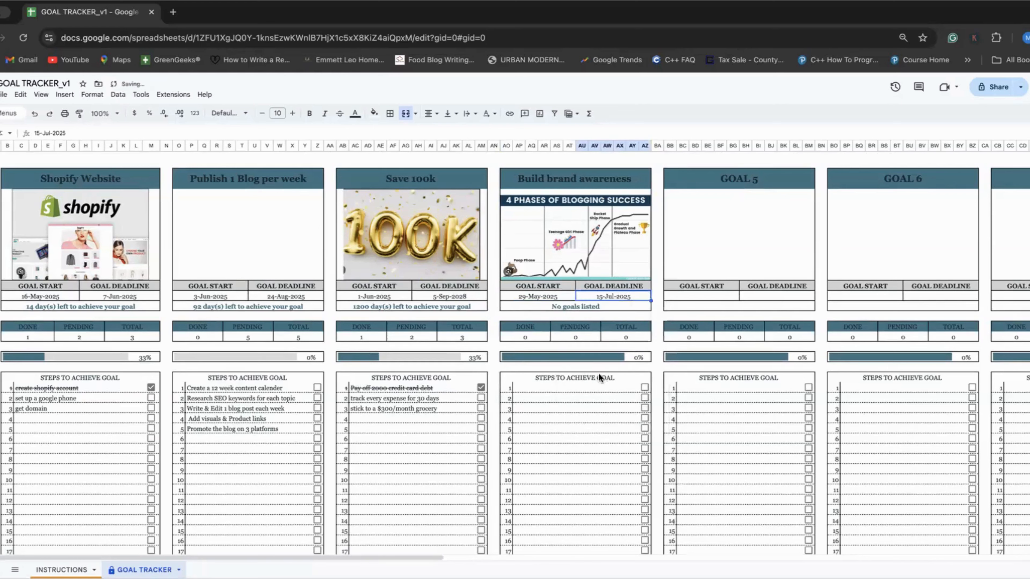
# - Enter "Blogging" and "Post on meta" as the first two steps to achieve the Build brand awareness goal
pyautogui.scroll(-1, 551, 425)
pyautogui.doubleClick(556, 359)
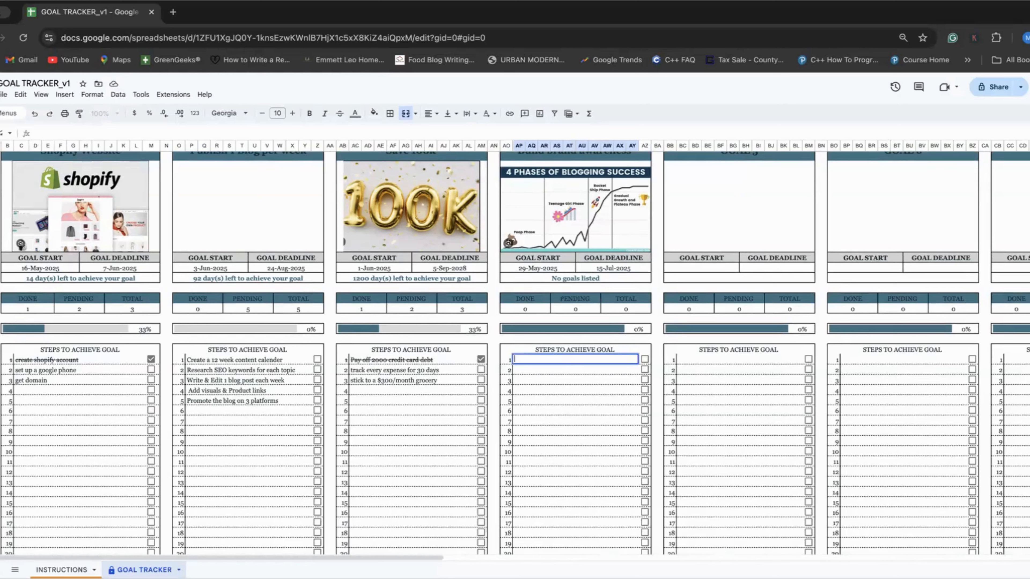
pyautogui.write('Blogging')
pyautogui.click(553, 368)
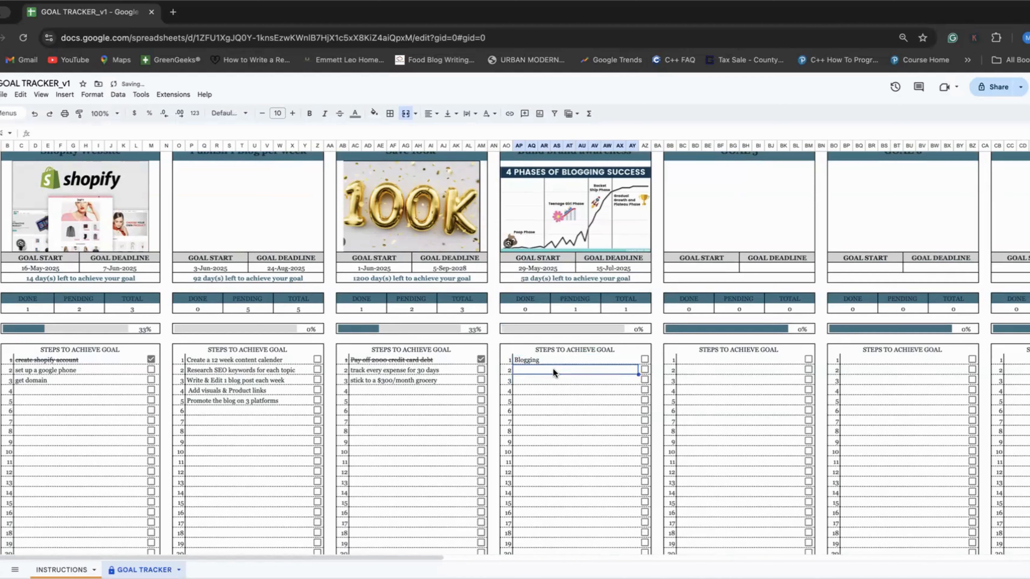
pyautogui.write('Post on')
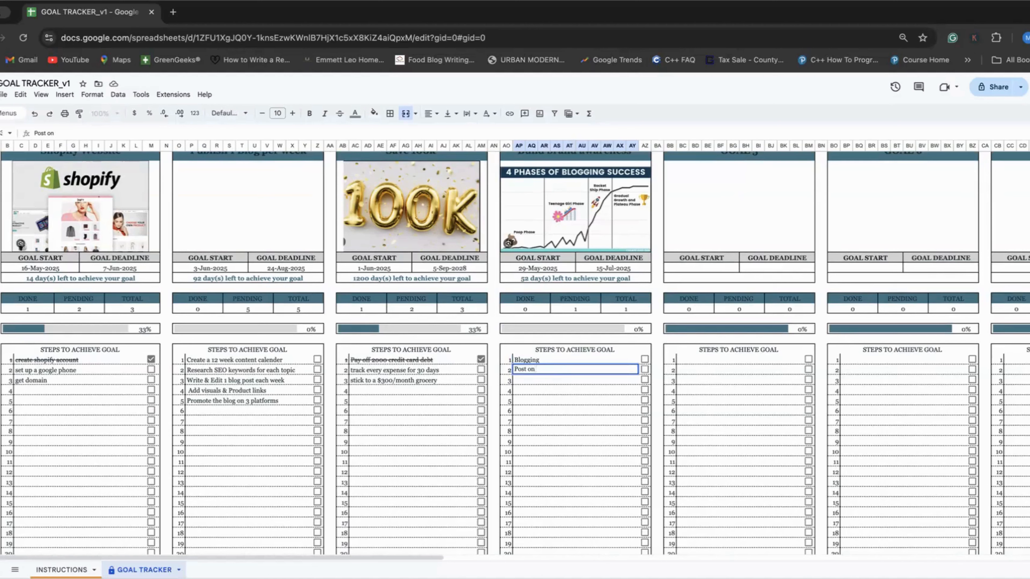
pyautogui.write(' f')
pyautogui.press('BackSpace')
pyautogui.write('meta')
pyautogui.click(550, 378)
# - Mark the Blogging step of the Build brand awareness goal as done
pyautogui.scroll(4, 590, 406)
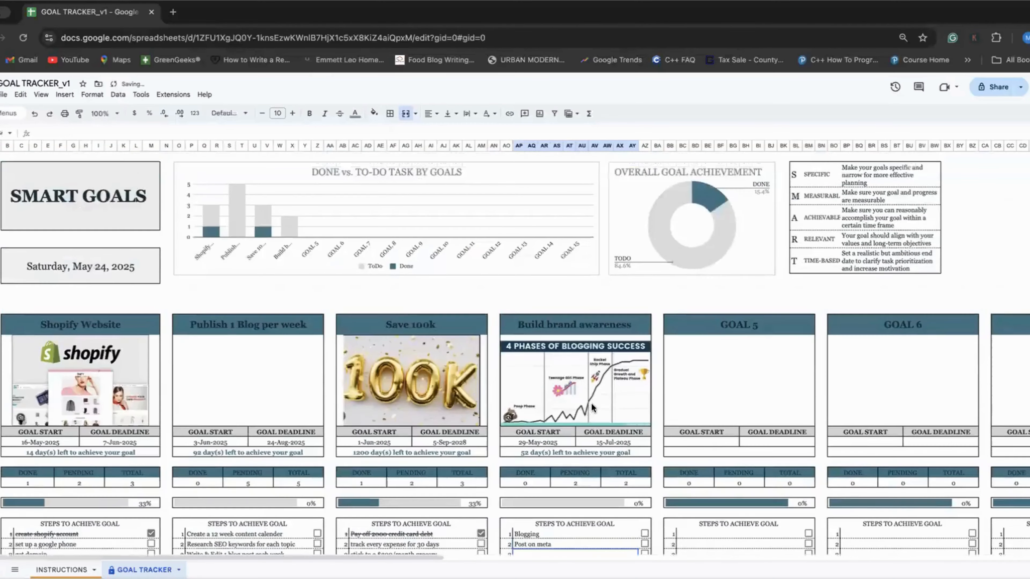
pyautogui.scroll(-3, 591, 404)
pyautogui.scroll(-1, 584, 405)
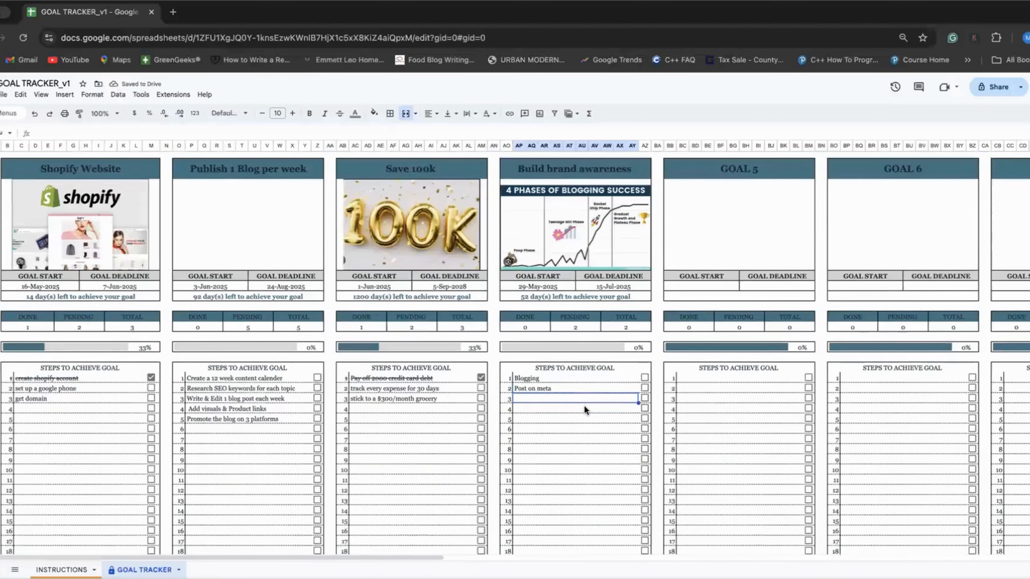
pyautogui.scroll(5, 584, 405)
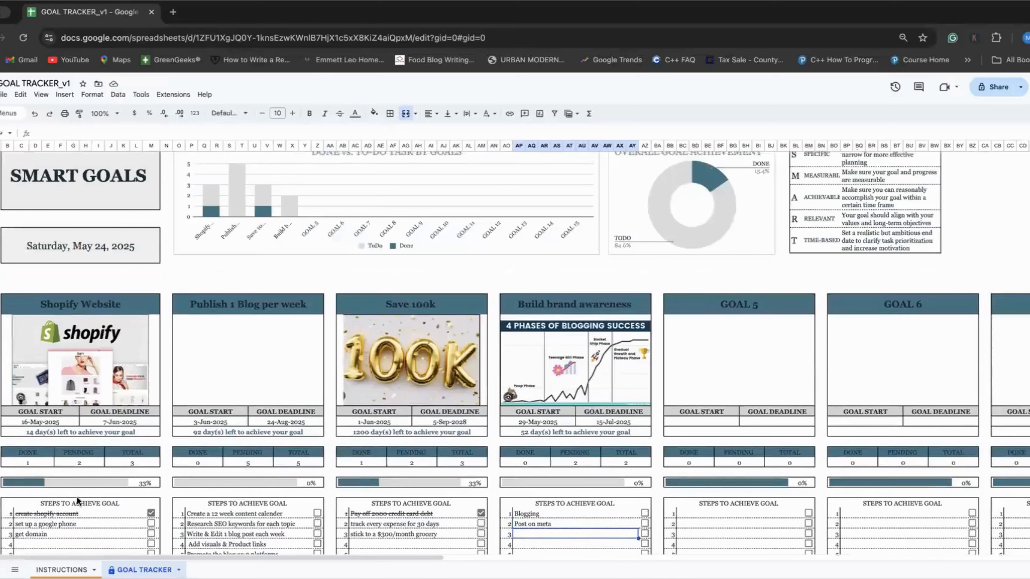
pyautogui.scroll(-5, 134, 502)
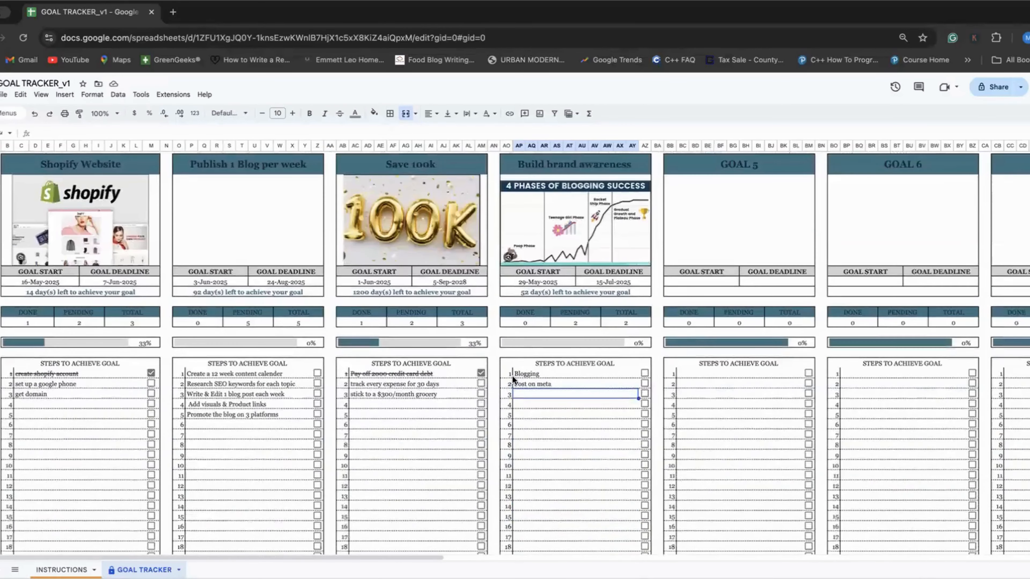
pyautogui.click(644, 373)
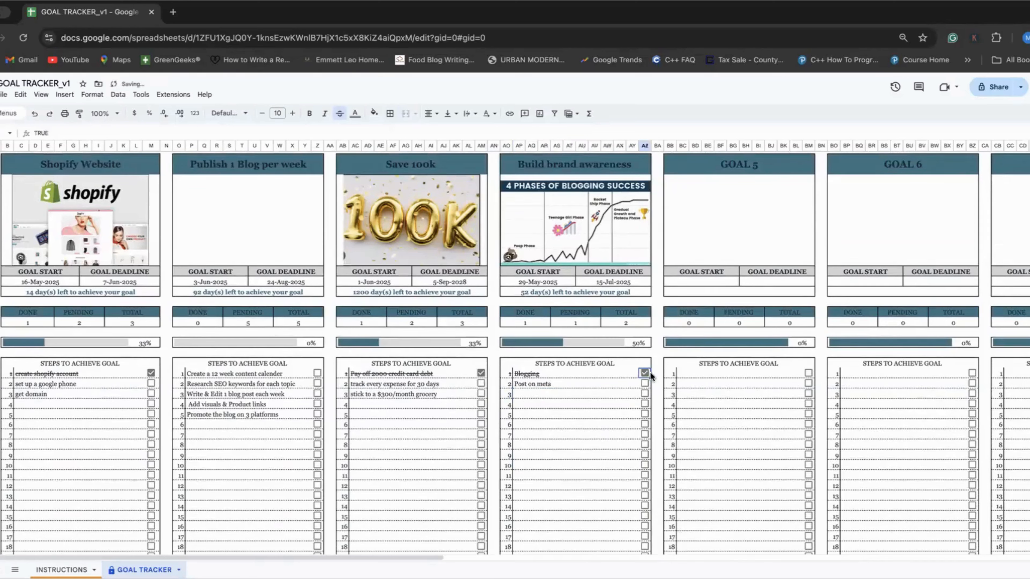
# - Mark the second and third steps of Save 100k and the first two steps of Publish 1 Blog per week as done
pyautogui.scroll(3, 600, 414)
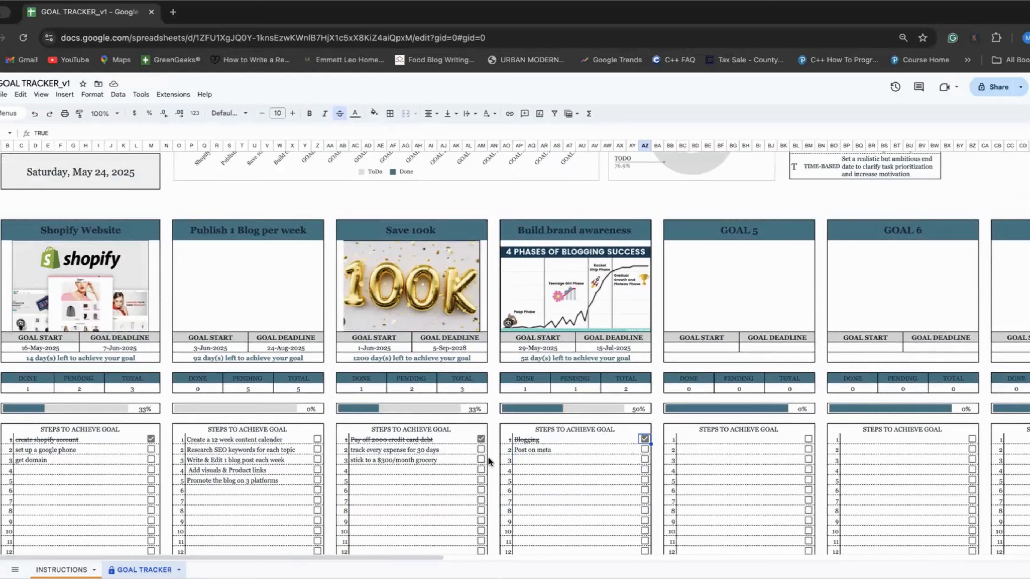
pyautogui.click(481, 449)
pyautogui.click(480, 460)
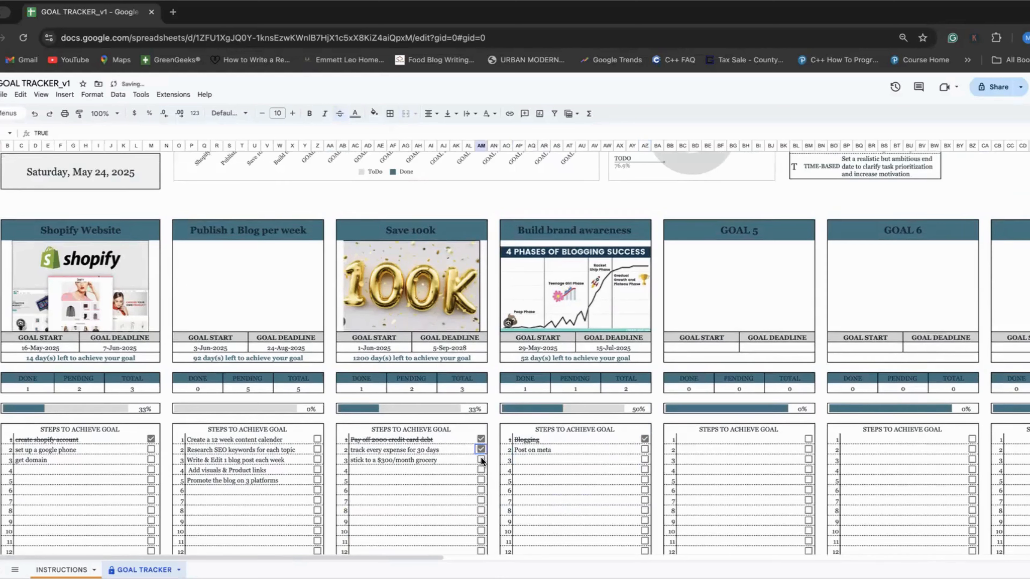
pyautogui.click(317, 439)
pyautogui.click(317, 449)
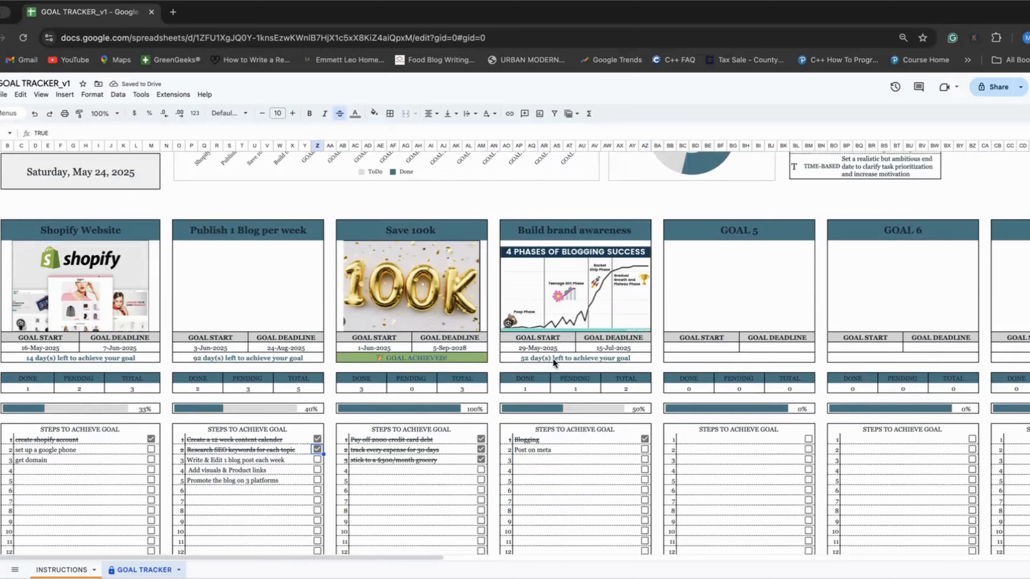
# - Change the Build brand awareness goal's start date to 15-May-2025 and its deadline to 16-Jul-2025
pyautogui.doubleClick(550, 346)
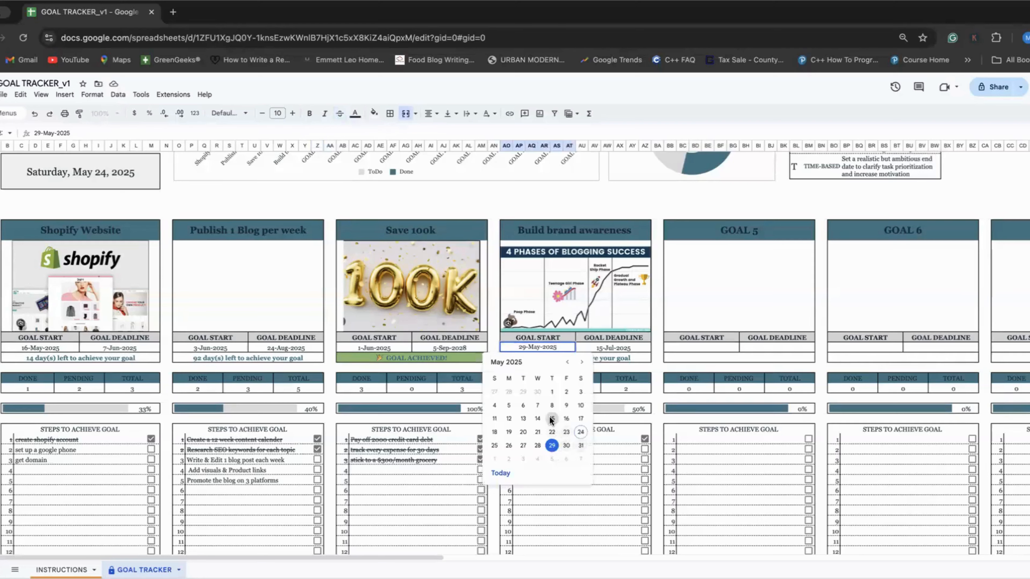
pyautogui.click(552, 418)
pyautogui.doubleClick(604, 347)
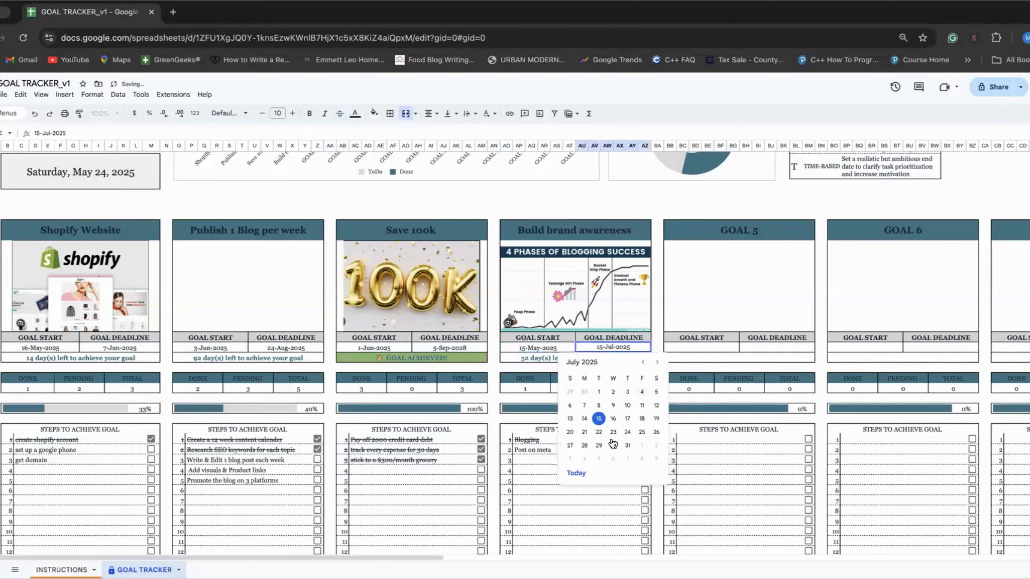
pyautogui.click(613, 418)
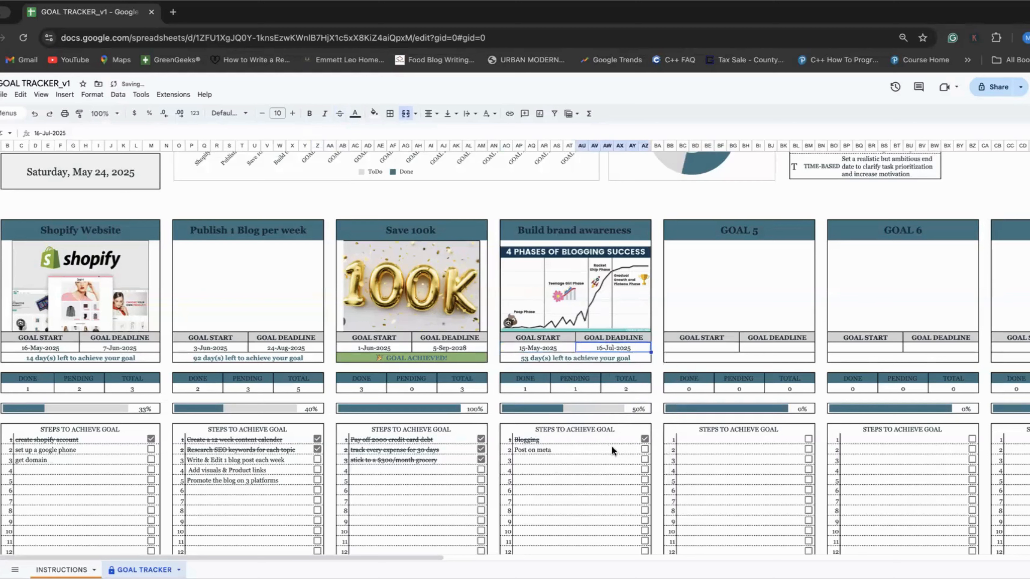
# - Change the Build brand awareness goal's deadline to 23-May-2025, the day before the sheet's current date
pyautogui.doubleClick(618, 348)
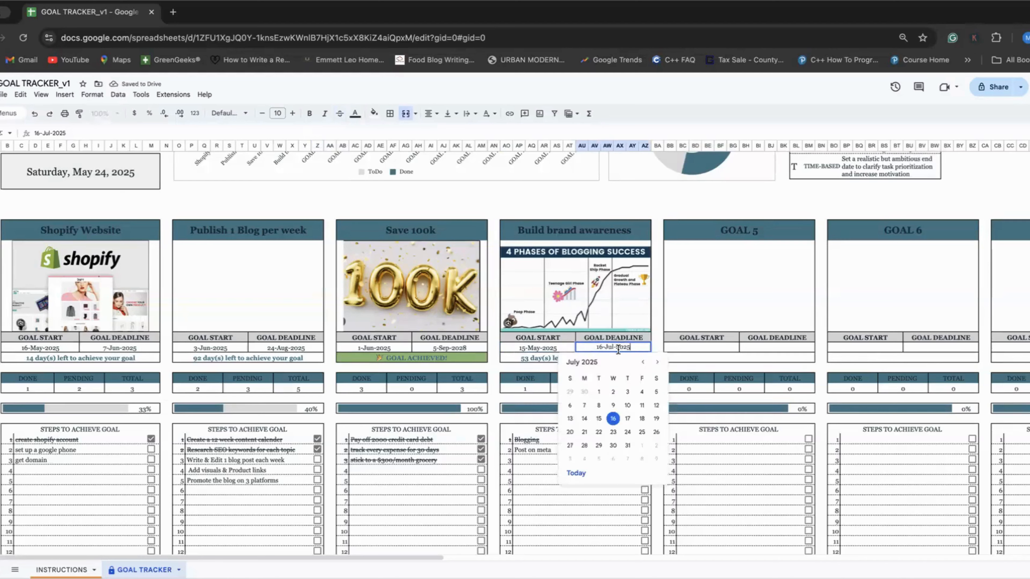
pyautogui.click(644, 362)
pyautogui.click(645, 362)
pyautogui.click(645, 362)
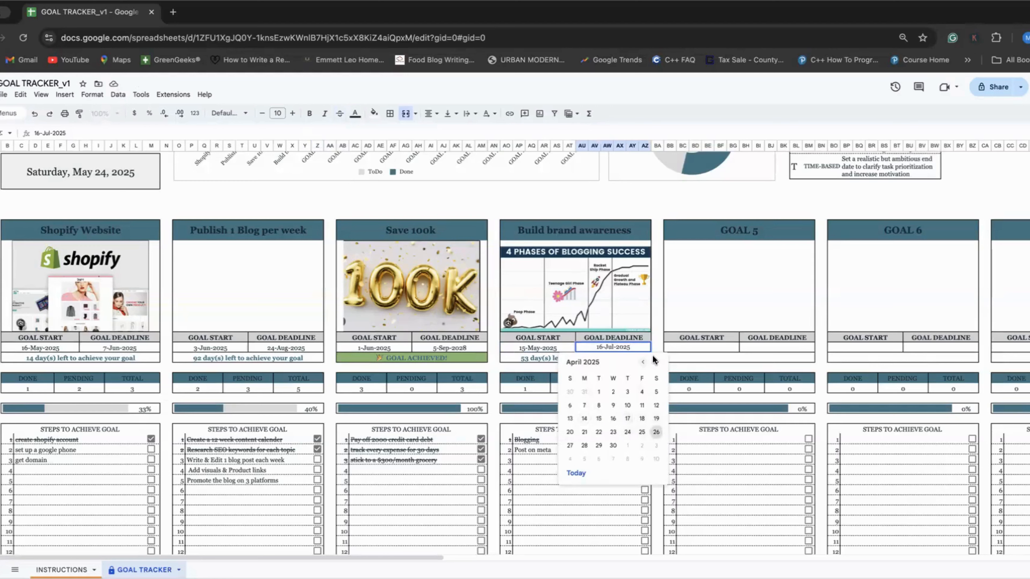
pyautogui.click(656, 362)
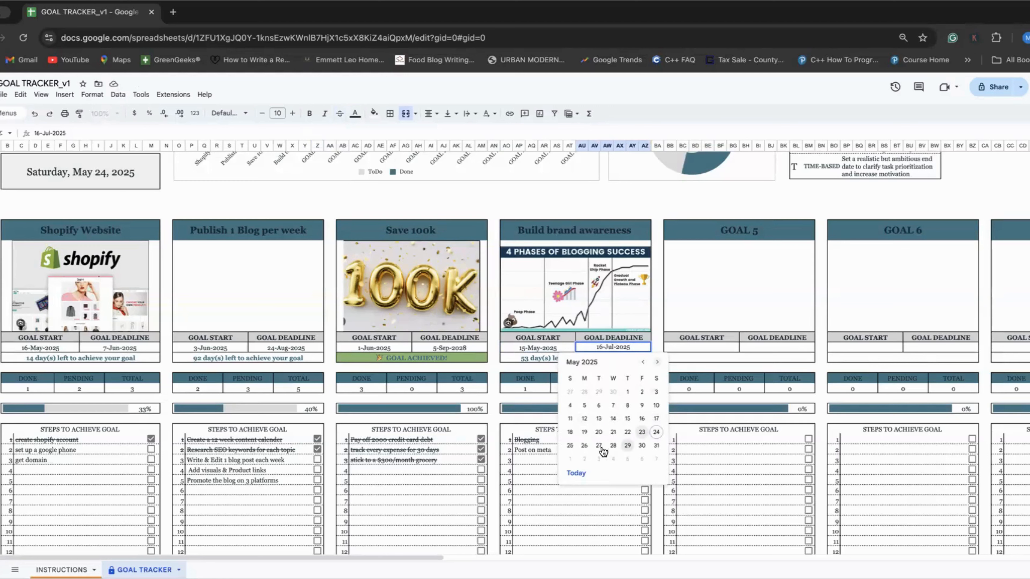
pyautogui.click(644, 431)
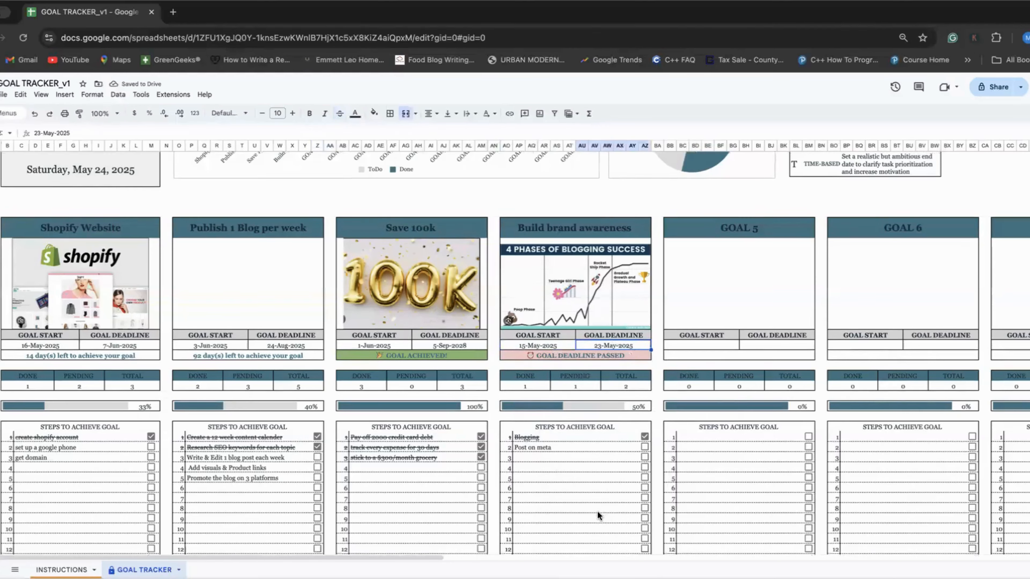
# - Review the summary charts, each goal's deadline status, progress and steps, and the reward and importance sections further down
pyautogui.scroll(-2, 597, 511)
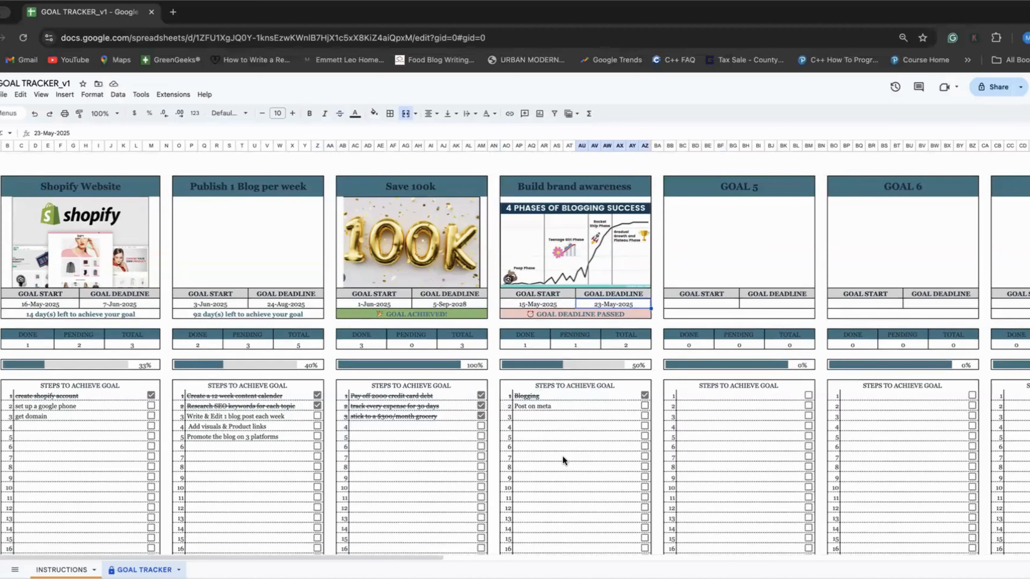
pyautogui.scroll(6, 567, 424)
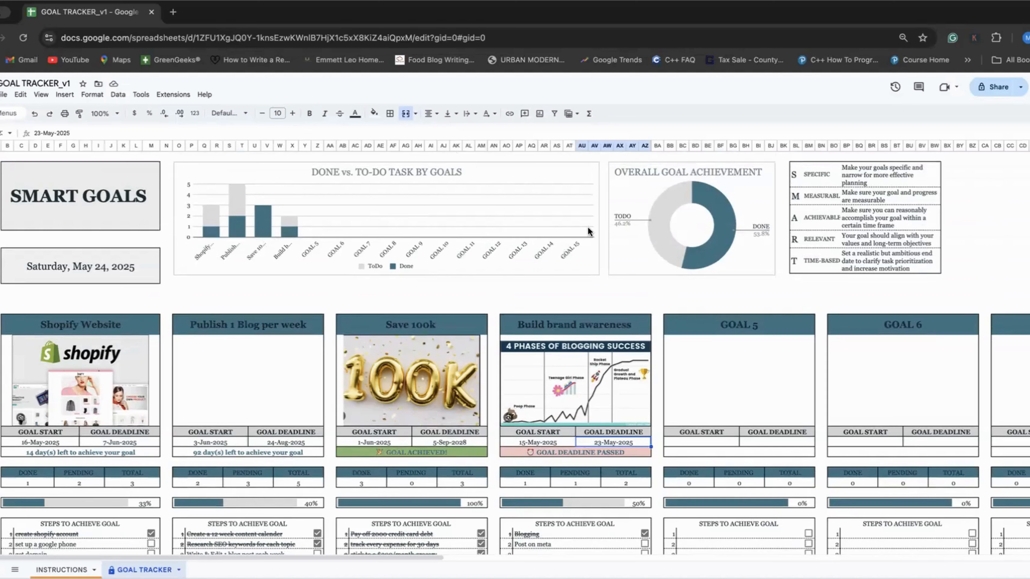
pyautogui.scroll(-8, 527, 467)
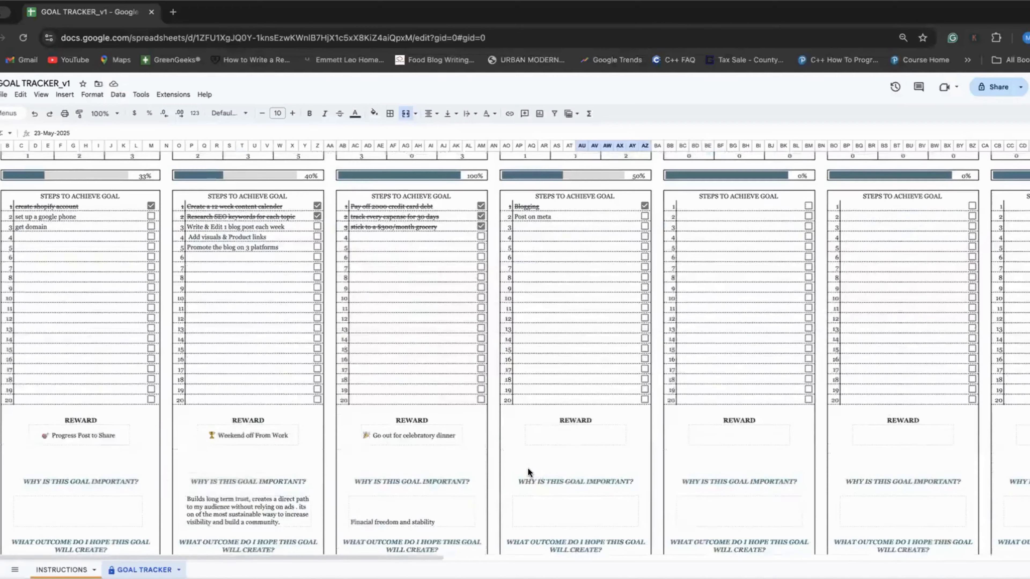
pyautogui.scroll(6, 528, 468)
pyautogui.scroll(-5, 528, 468)
pyautogui.scroll(2, 528, 468)
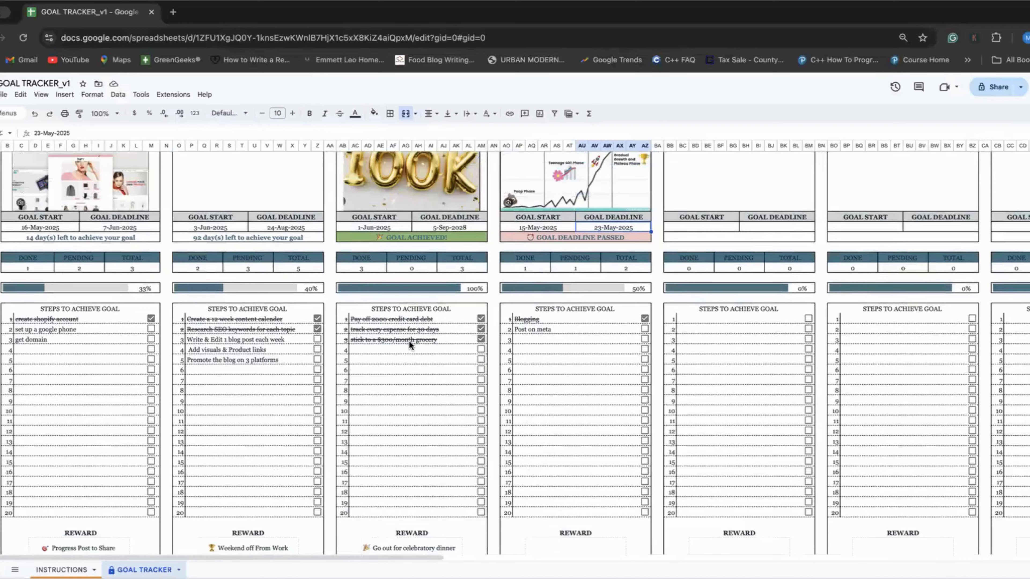
pyautogui.scroll(3, 420, 392)
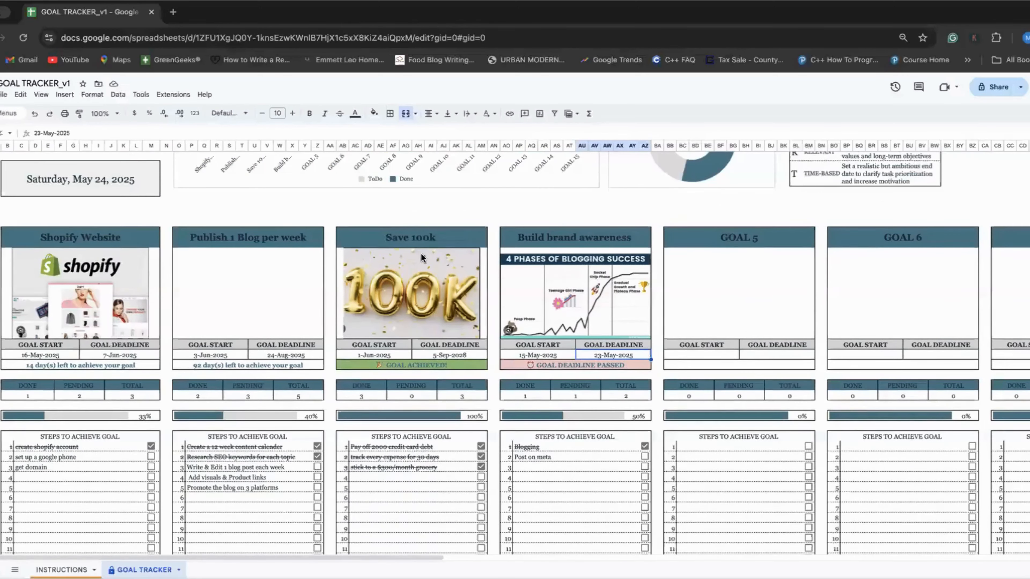
pyautogui.scroll(-7, 421, 451)
pyautogui.scroll(5, 425, 450)
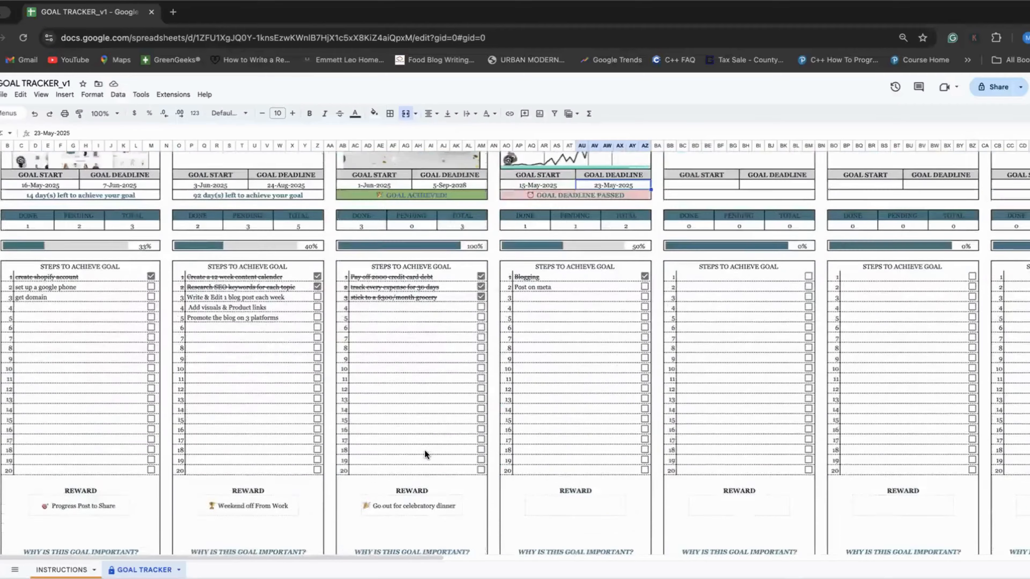
# - Examine each goal's reward, importance, hoped-for outcome and cost-of-not-pursuing sections, along with the goal cards and summary charts
pyautogui.scroll(4, 568, 425)
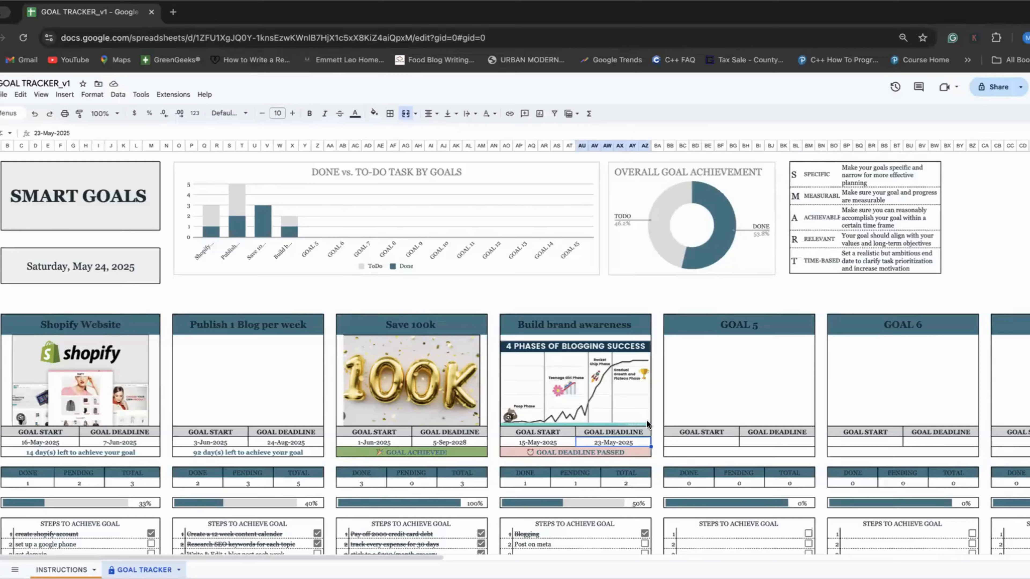
pyautogui.scroll(-10, 646, 421)
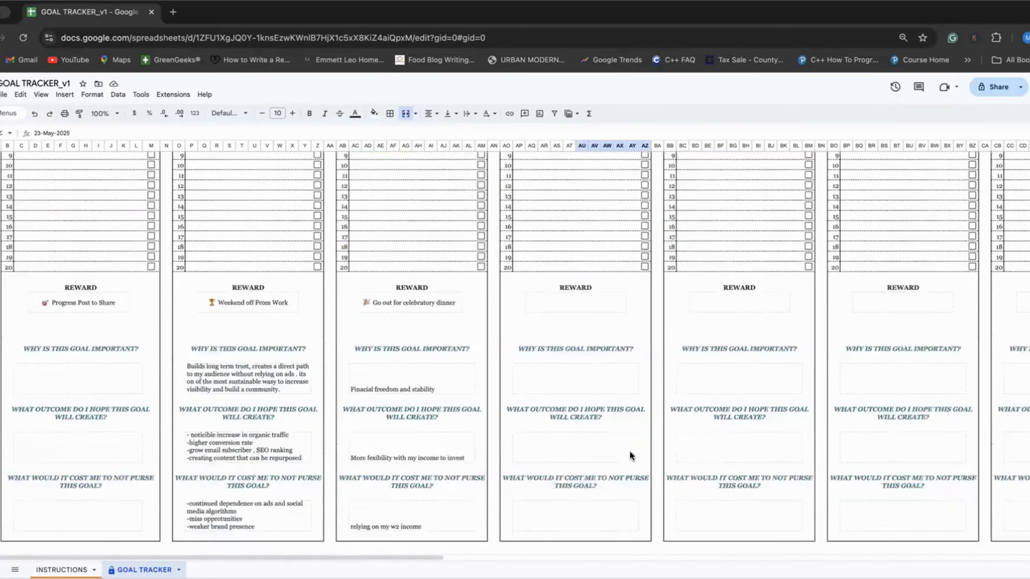
pyautogui.scroll(-3, 630, 455)
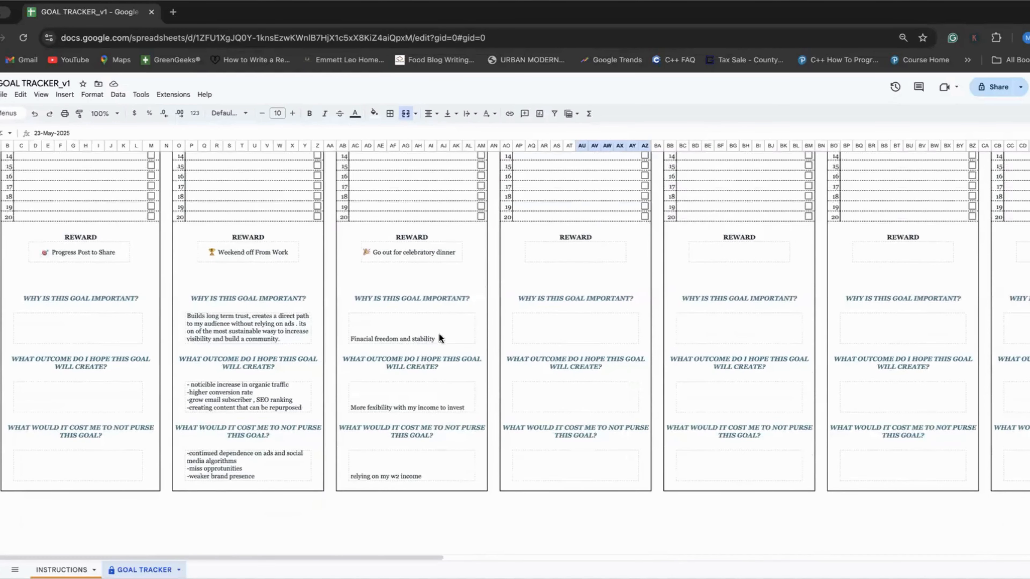
pyautogui.scroll(2, 462, 344)
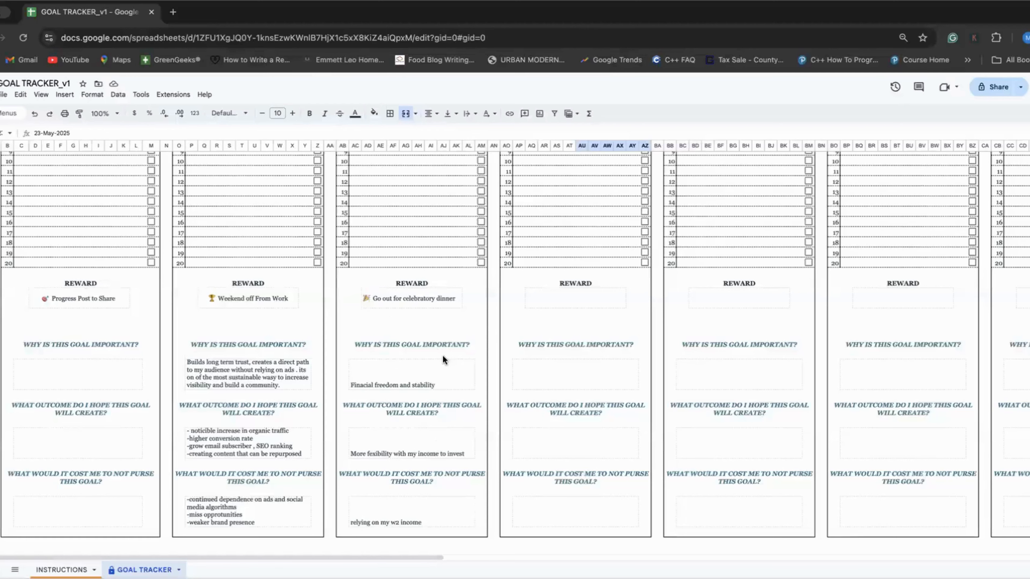
pyautogui.scroll(3, 427, 355)
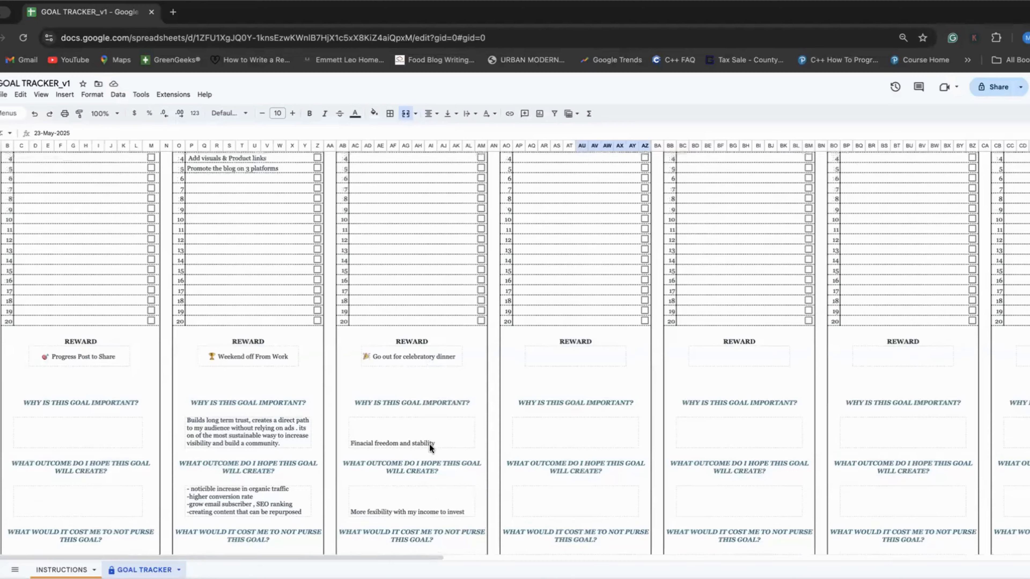
pyautogui.scroll(12, 430, 430)
pyautogui.scroll(3, 433, 435)
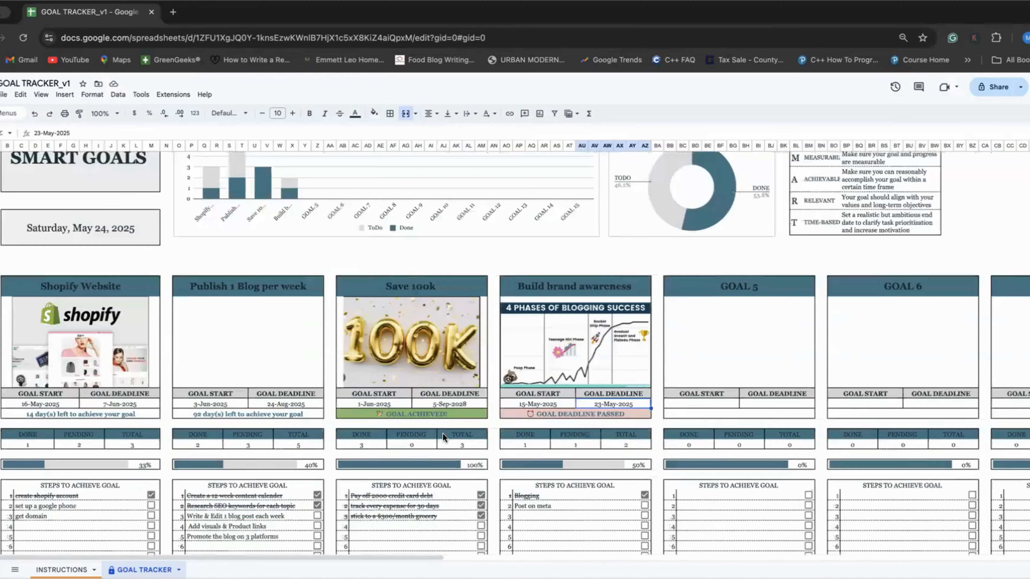
pyautogui.scroll(2, 443, 433)
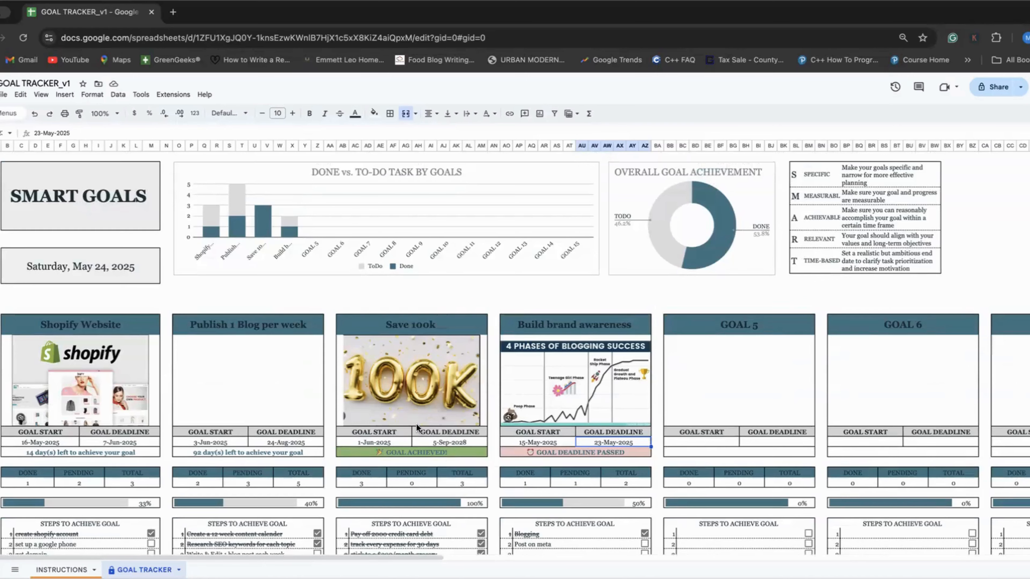
pyautogui.scroll(-4, 416, 423)
pyautogui.scroll(4, 416, 424)
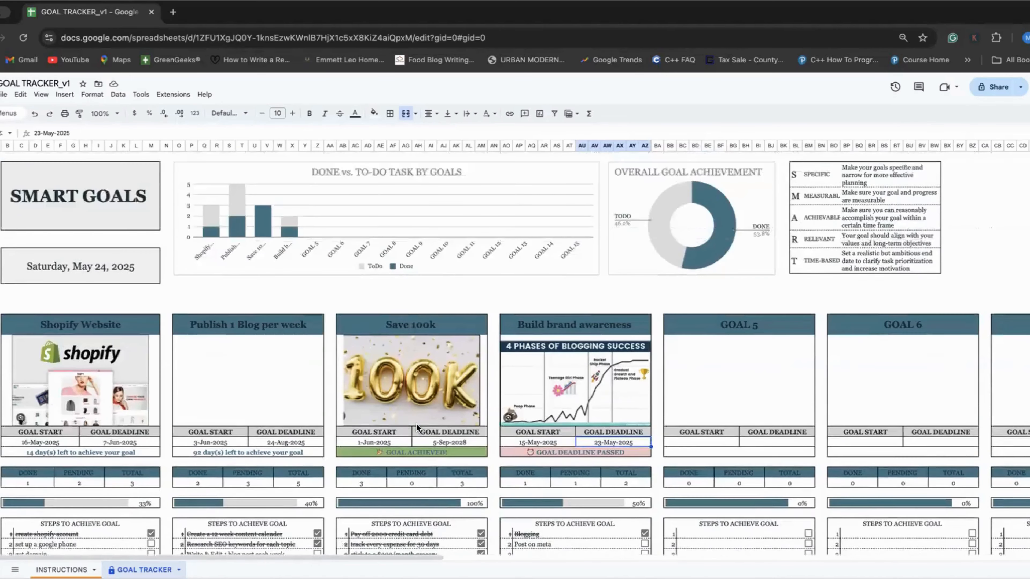